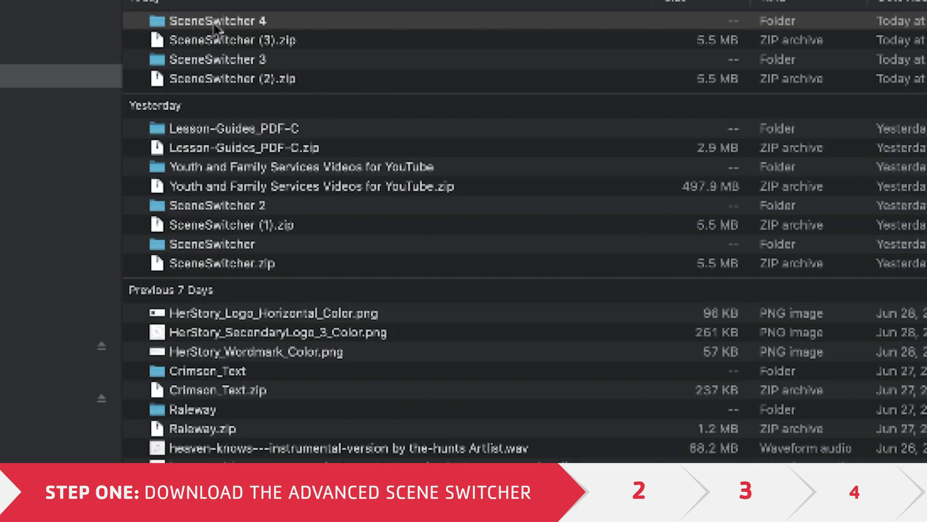
Reach SceneSwitcher.pkg inside the SceneSwitcher 4 MacOS folder and dismiss the cannot-be-opened alert
click(214, 21)
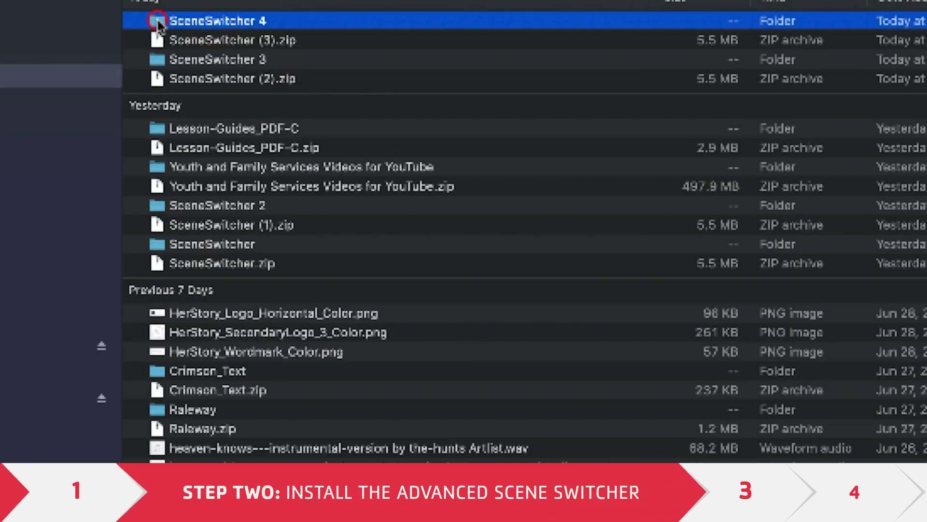
double_click(158, 22)
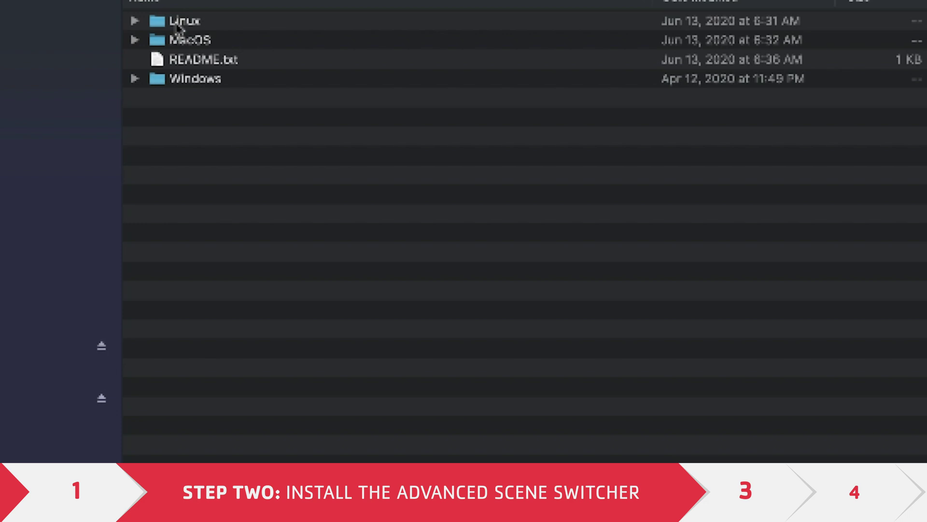
click(173, 41)
click(172, 80)
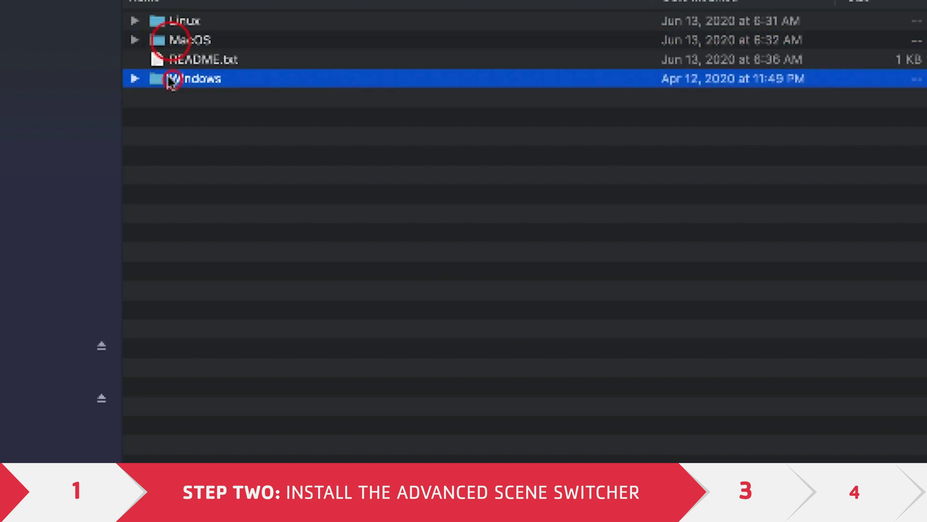
click(135, 40)
click(218, 60)
double_click(218, 78)
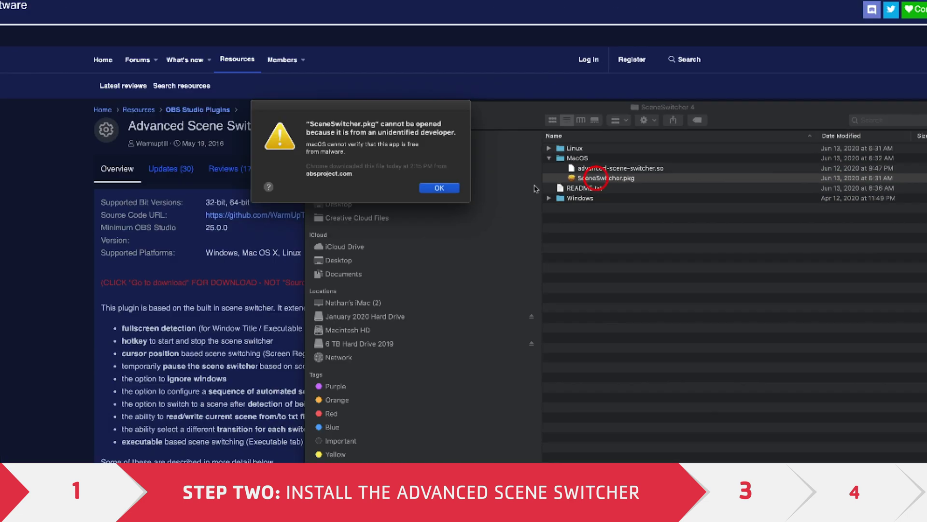
click(439, 188)
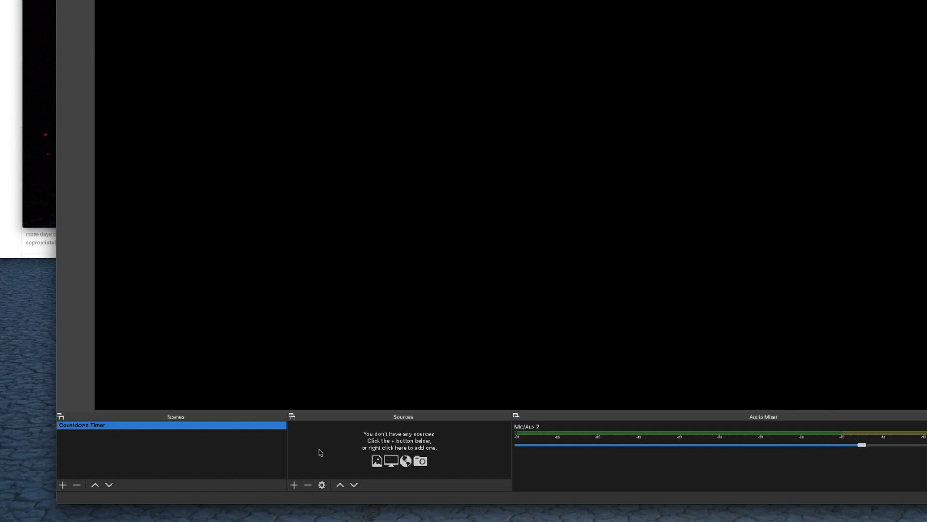
Add a Media Source playing Morning Rants Logo Intro Official.mp4 to the Countdown Timer scene
click(296, 484)
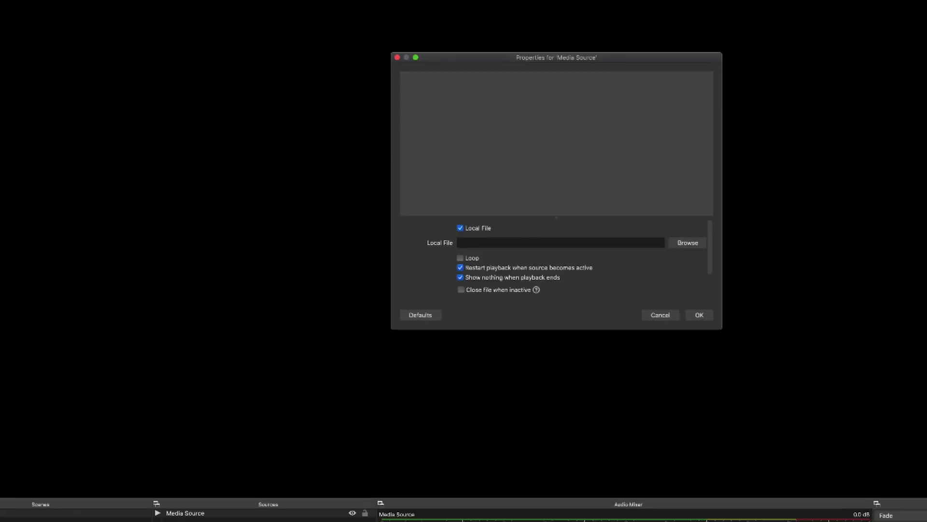
click(697, 245)
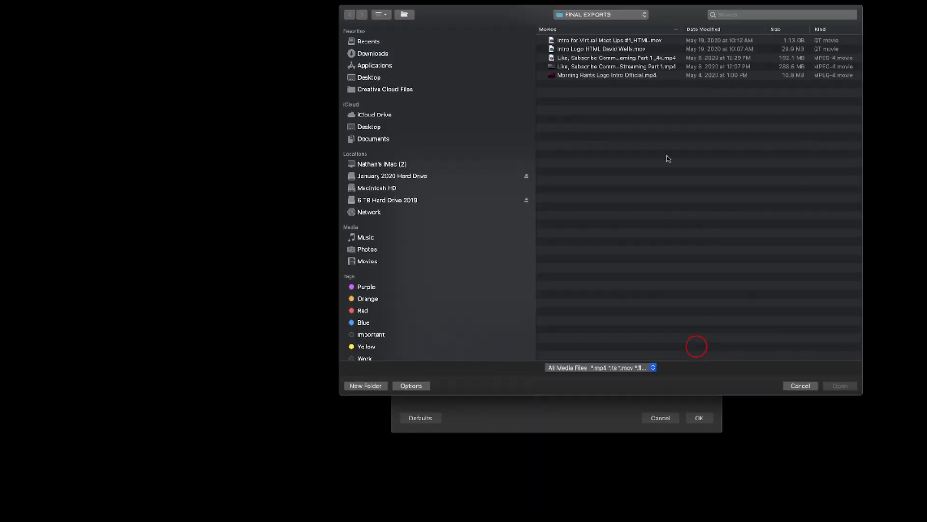
double_click(626, 76)
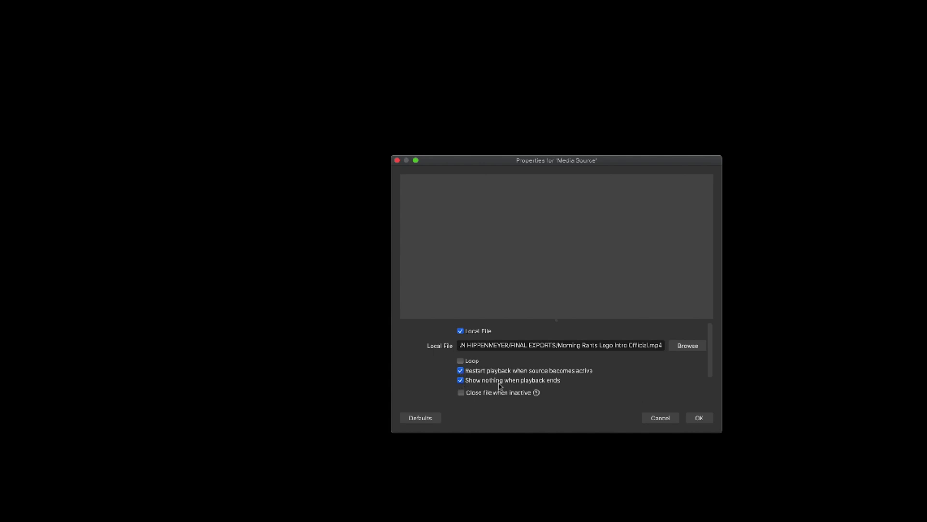
click(699, 418)
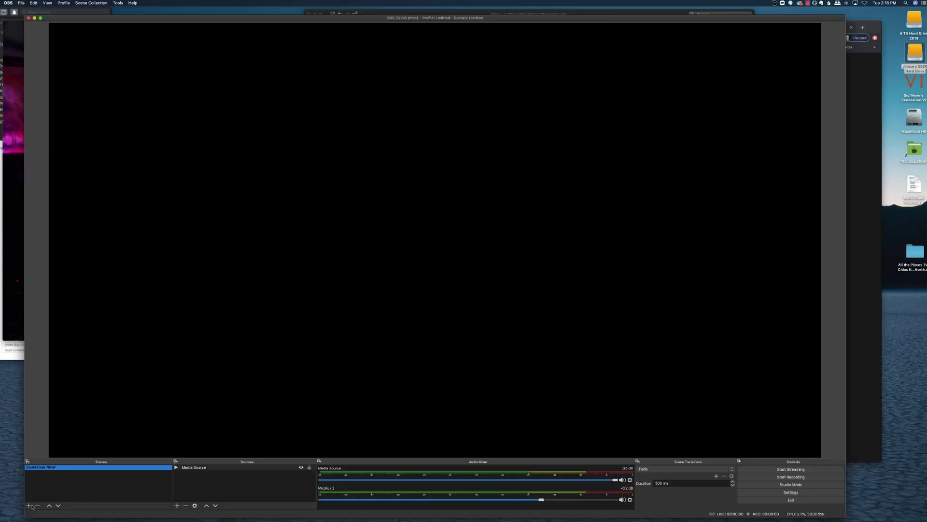
Create a scene named Live CAM and start a new Video Capture Device source in it
click(31, 505)
text(Live CAM)
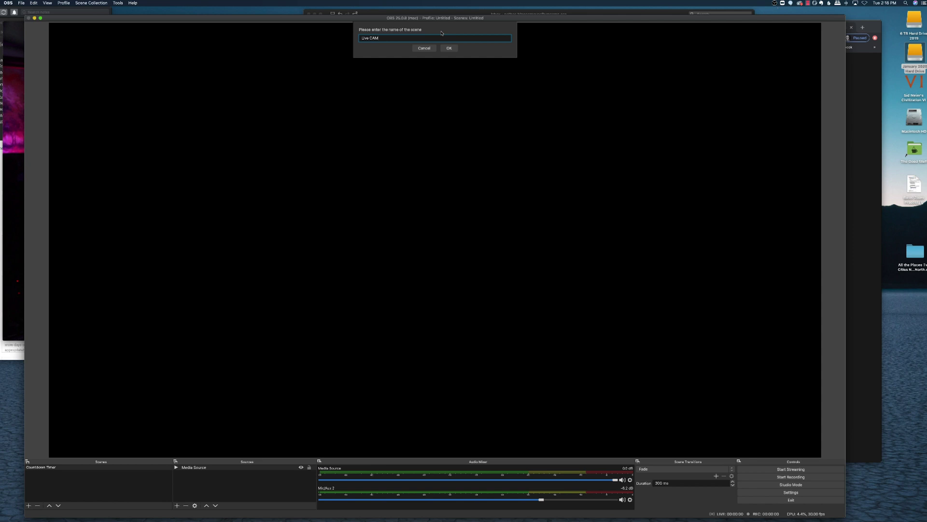
key(Return)
click(177, 506)
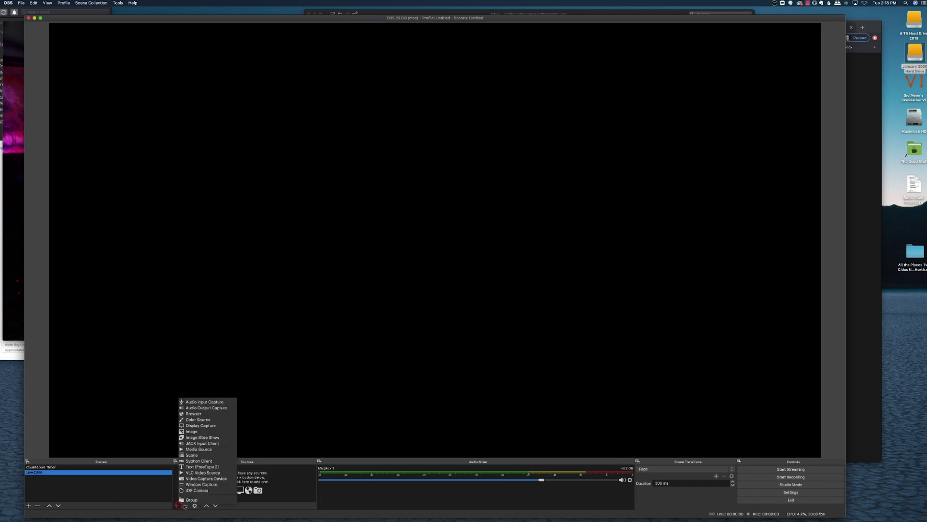
click(193, 478)
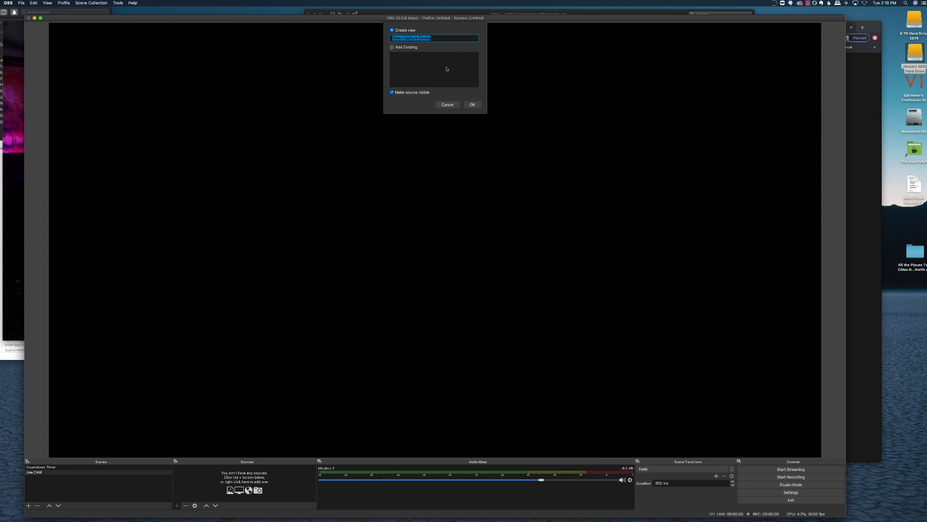
click(473, 104)
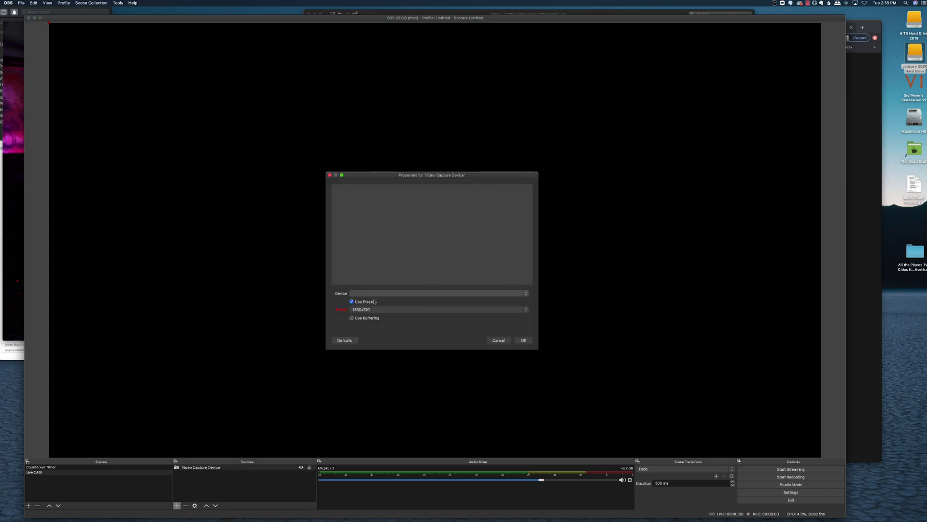
Set the capture device to the Logitech BRIO webcam and stretch its video to fill the canvas
click(380, 293)
click(383, 309)
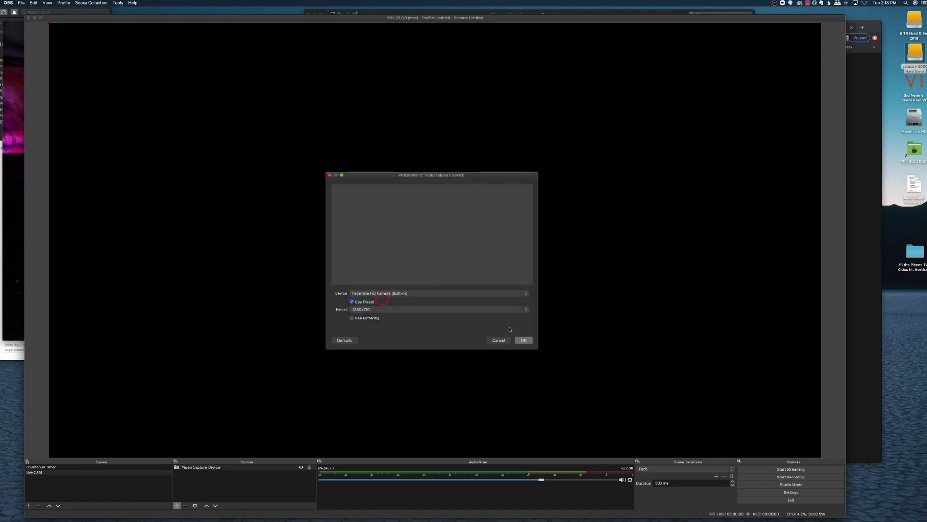
click(523, 340)
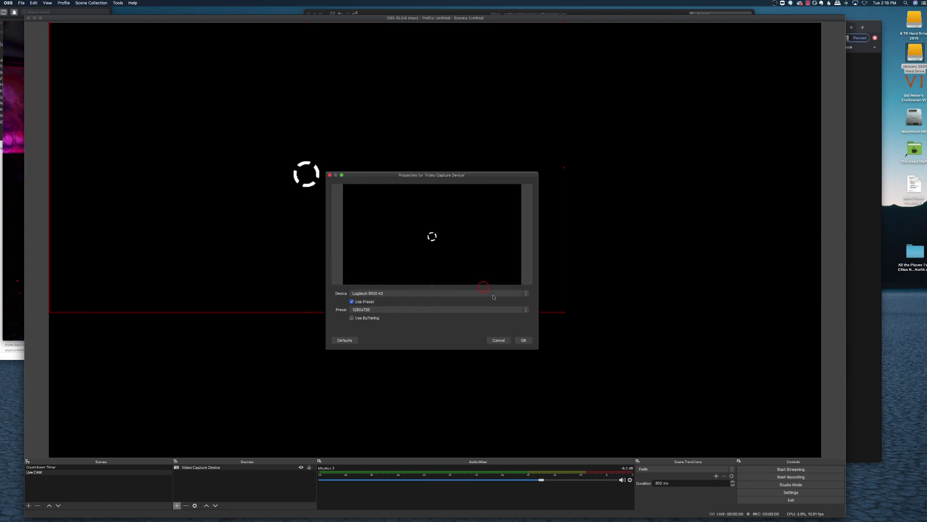
click(523, 340)
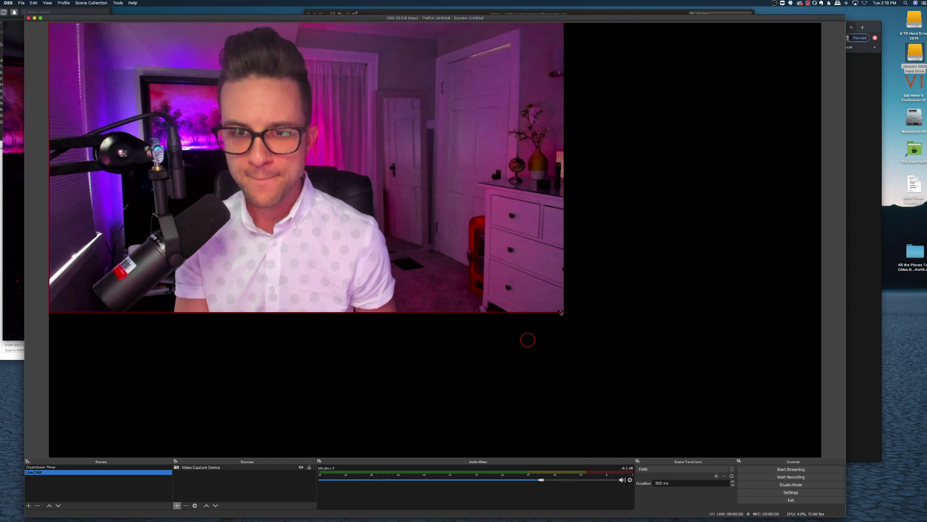
drag(564, 314, 820, 456)
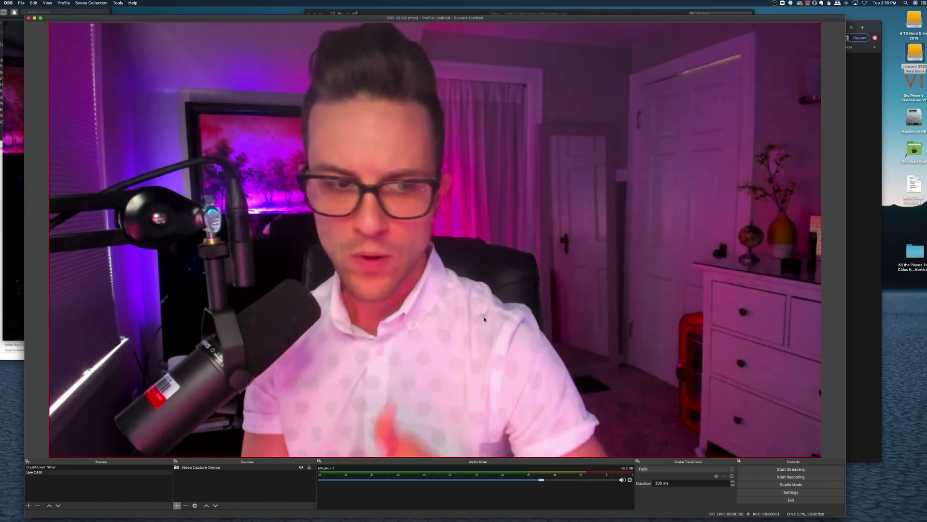
Add an Audio Input Capture source to Live CAM, first trying Loopback Audio as device
click(177, 505)
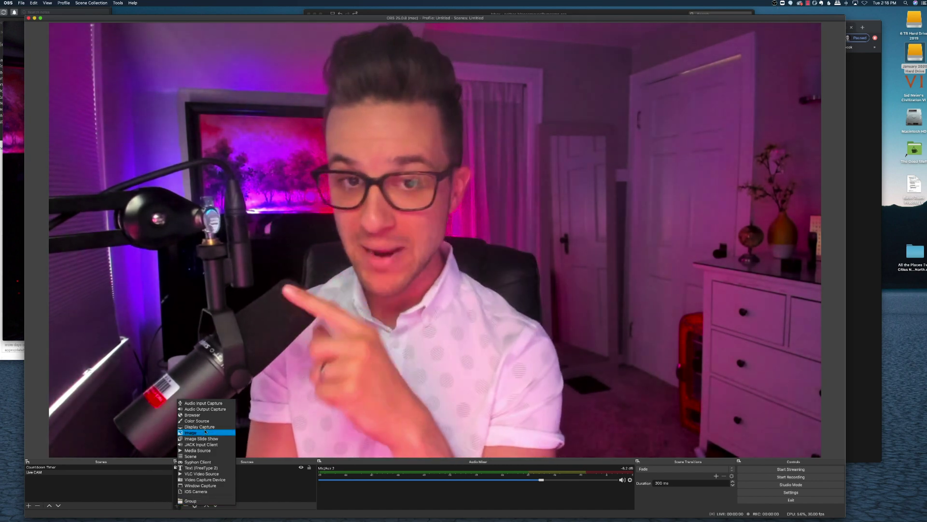
click(203, 403)
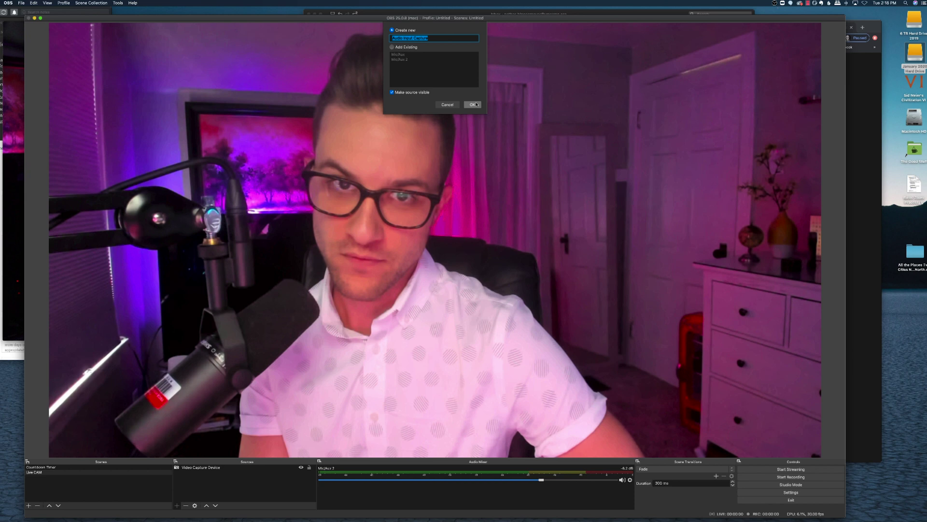
click(472, 104)
click(371, 191)
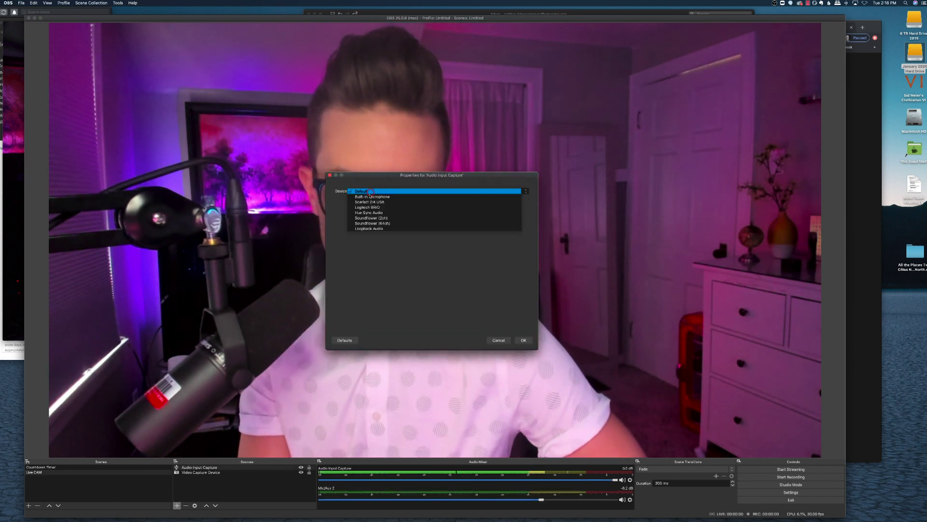
click(369, 228)
Switch the audio device to Scarlett 2i4 USB, confirm, and bring up the Countdown Timer scene
click(455, 192)
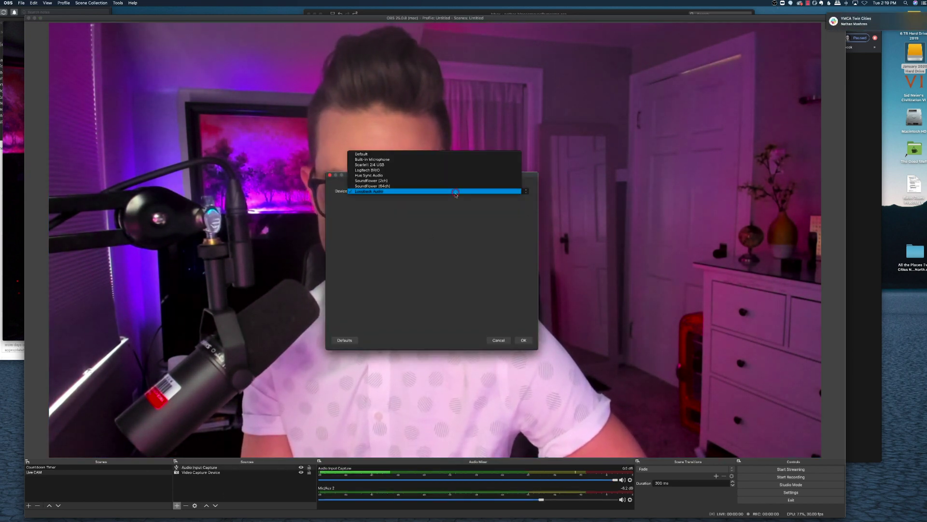
click(459, 164)
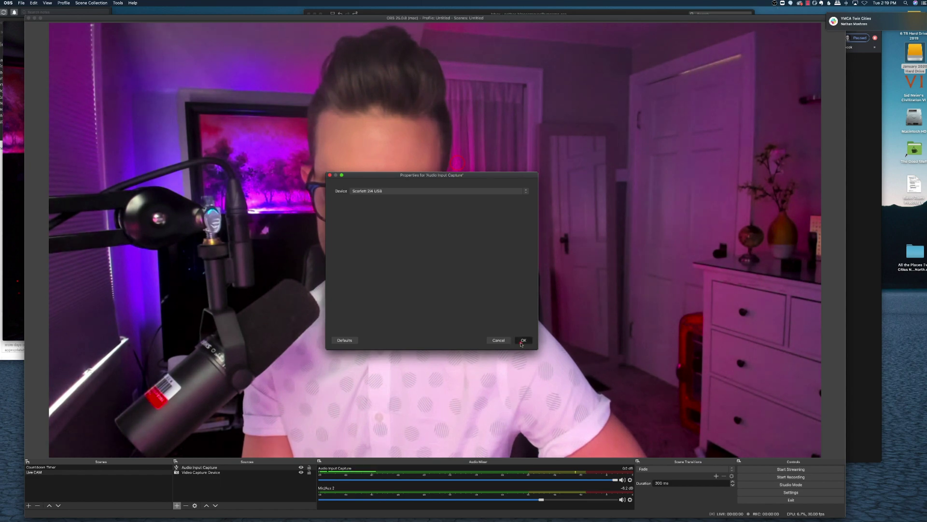
click(522, 340)
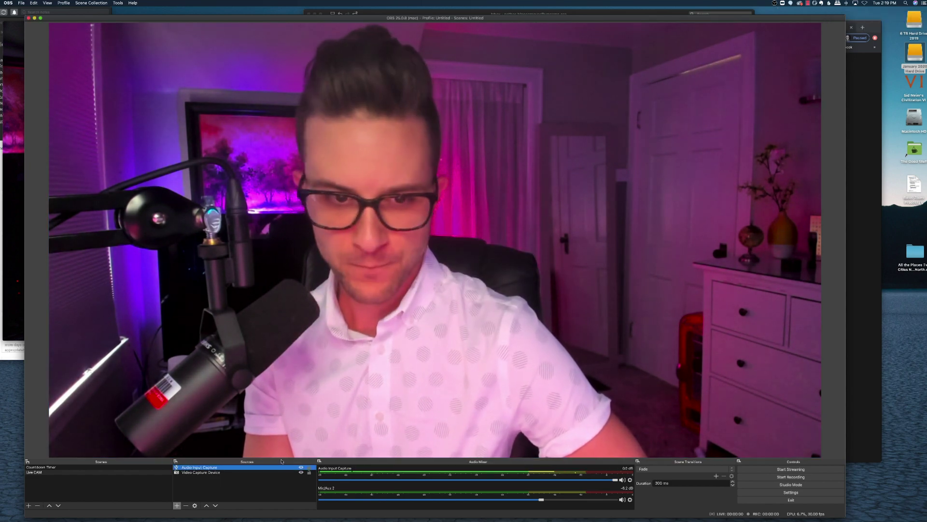
click(105, 468)
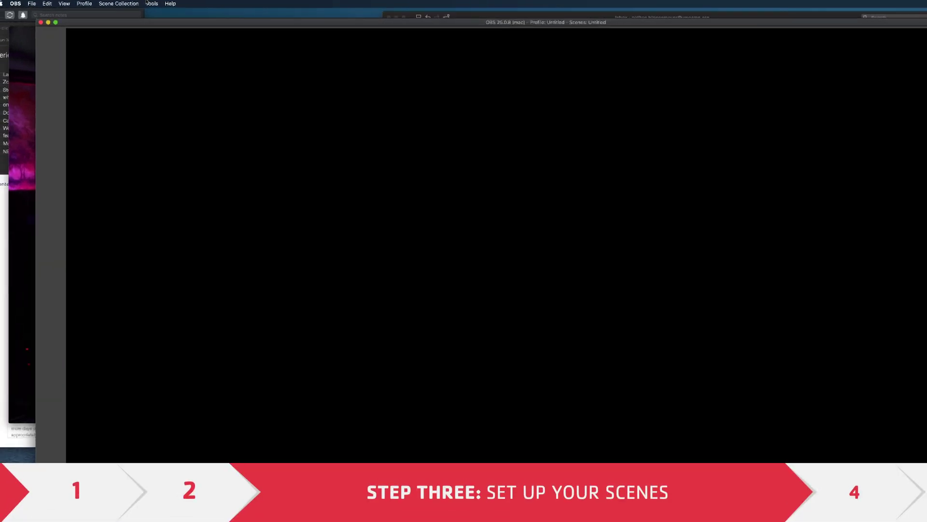
Launch the Advanced Scene Switcher from the Tools menu
click(118, 3)
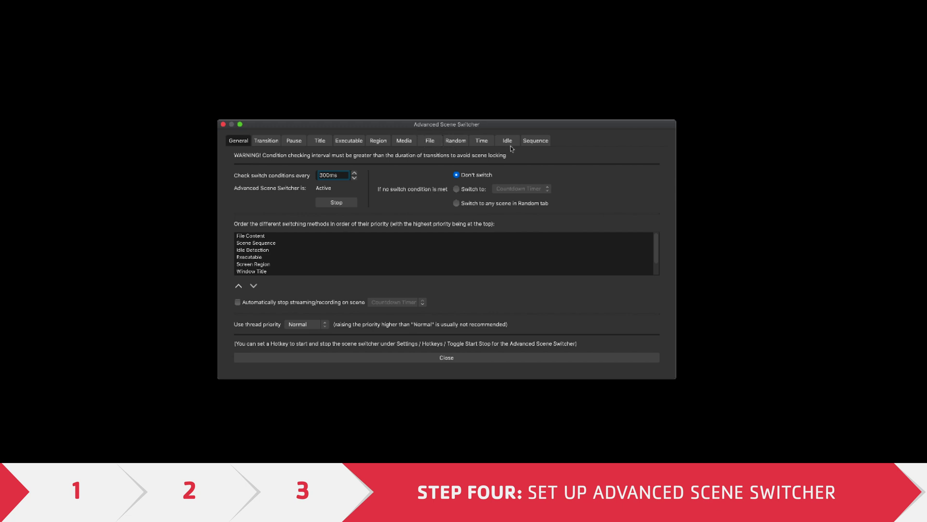
On the Sequence tab, set Countdown Timer as the trigger scene and Live CAM as the target
click(536, 140)
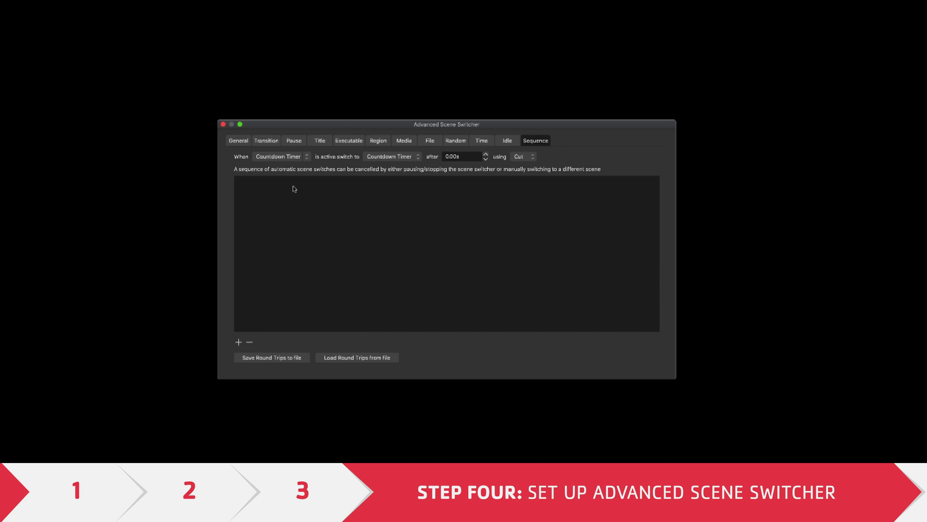
click(290, 157)
click(304, 162)
click(297, 158)
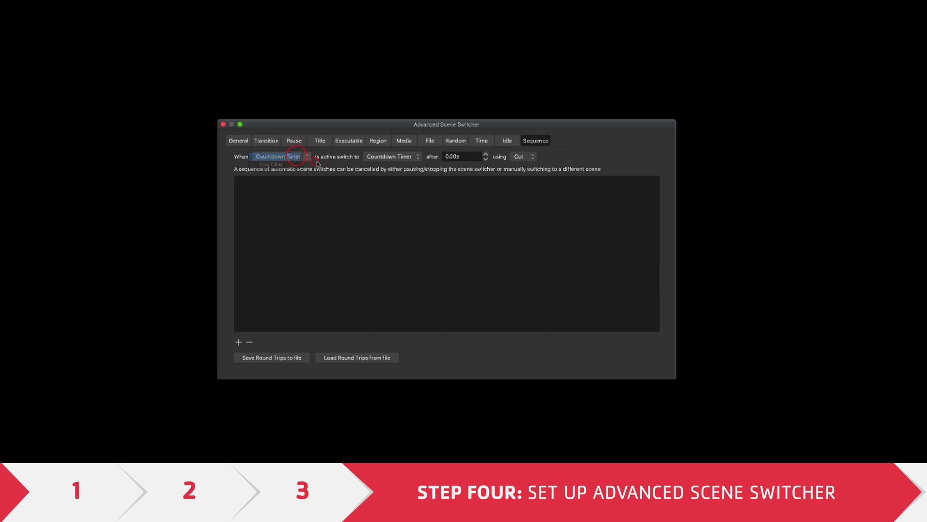
click(389, 156)
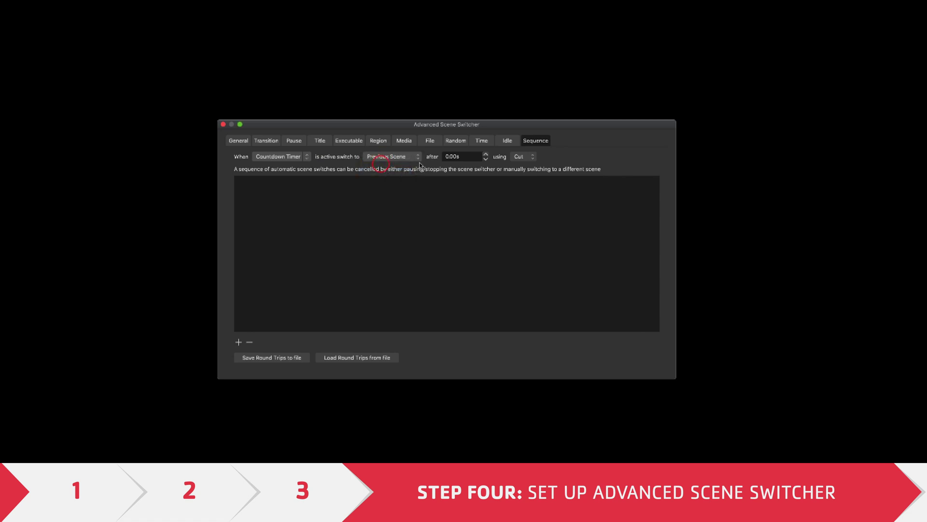
click(392, 157)
click(384, 150)
Set the wait to 6.00 s with a Fade transition and add the sequence rule
click(486, 155)
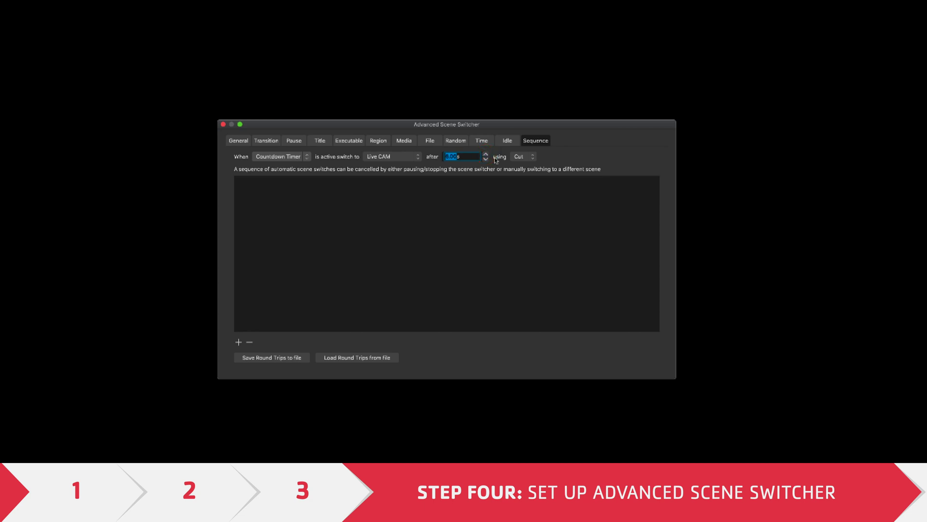
click(519, 157)
text(6)
click(239, 342)
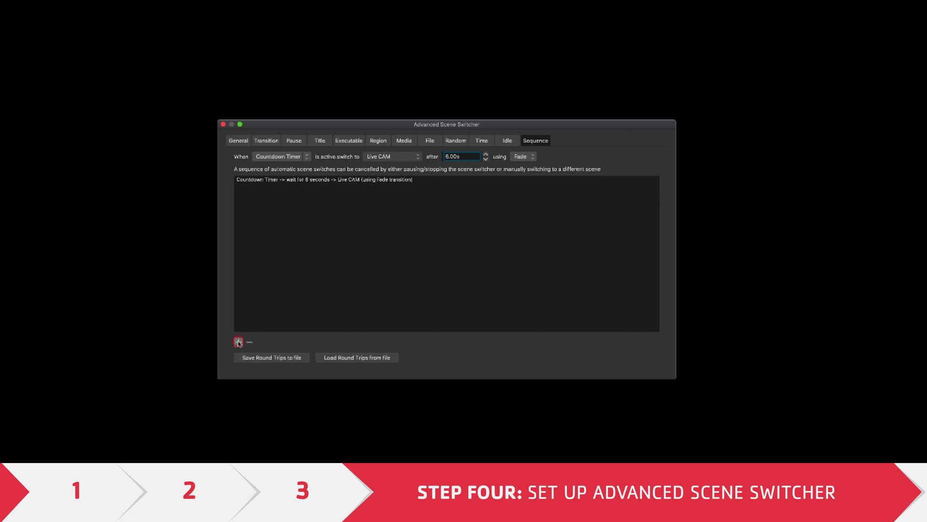
On the General tab, stop and restart the scene switcher so it becomes active
click(239, 141)
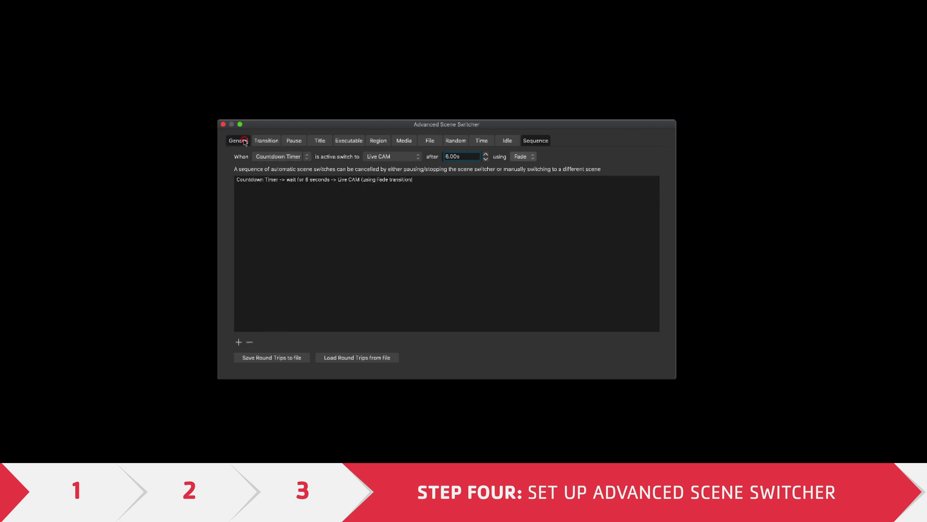
click(331, 203)
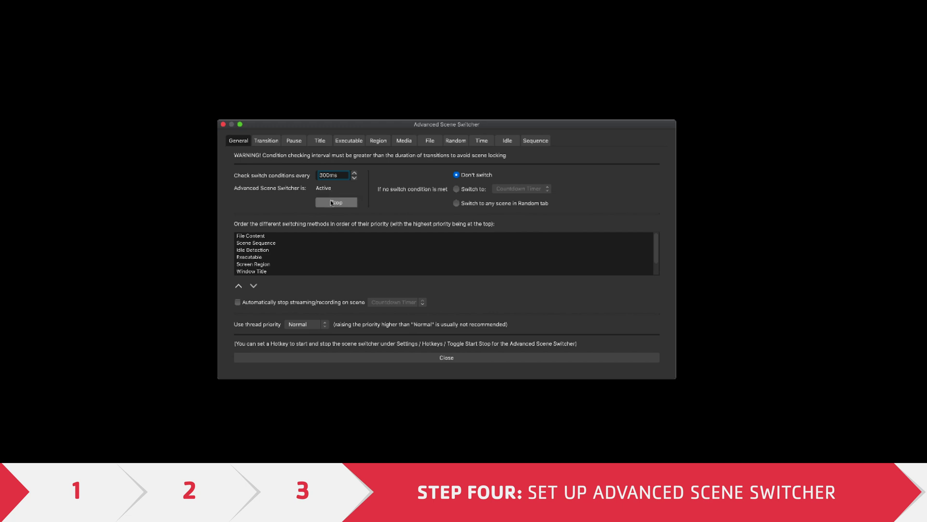
click(332, 204)
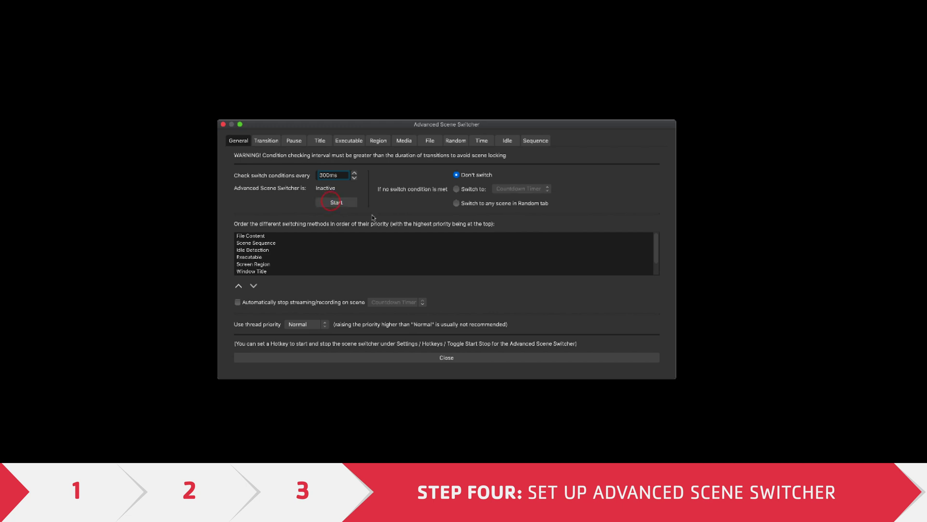
click(332, 202)
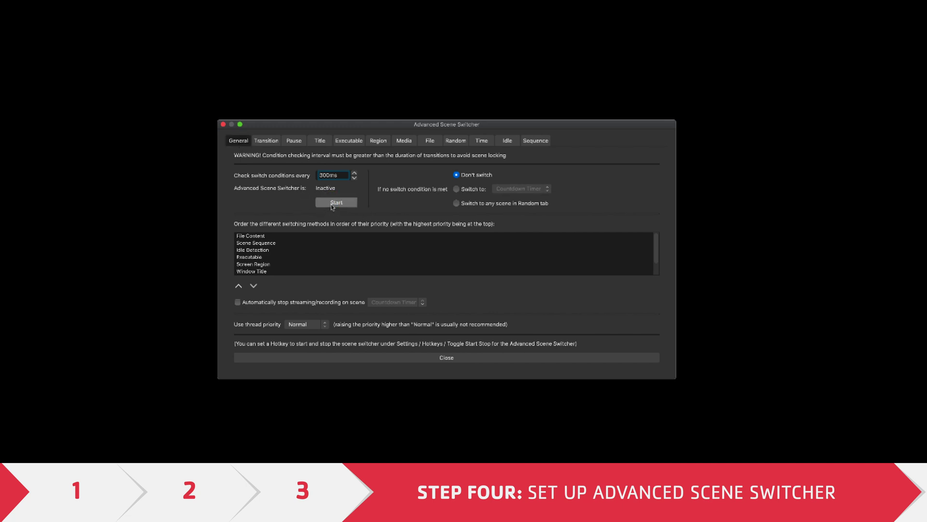